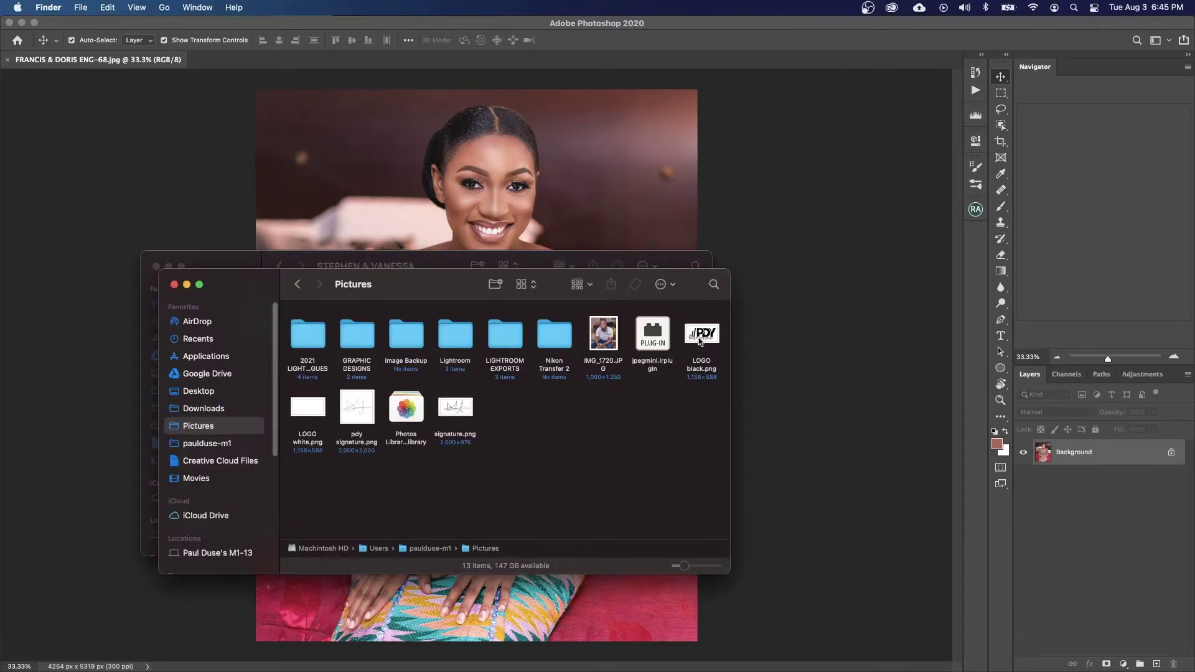
# Step: Drag LOGO black.png from Finder onto the portrait and scale it into the top-right corner
pyautogui.click(700, 341)
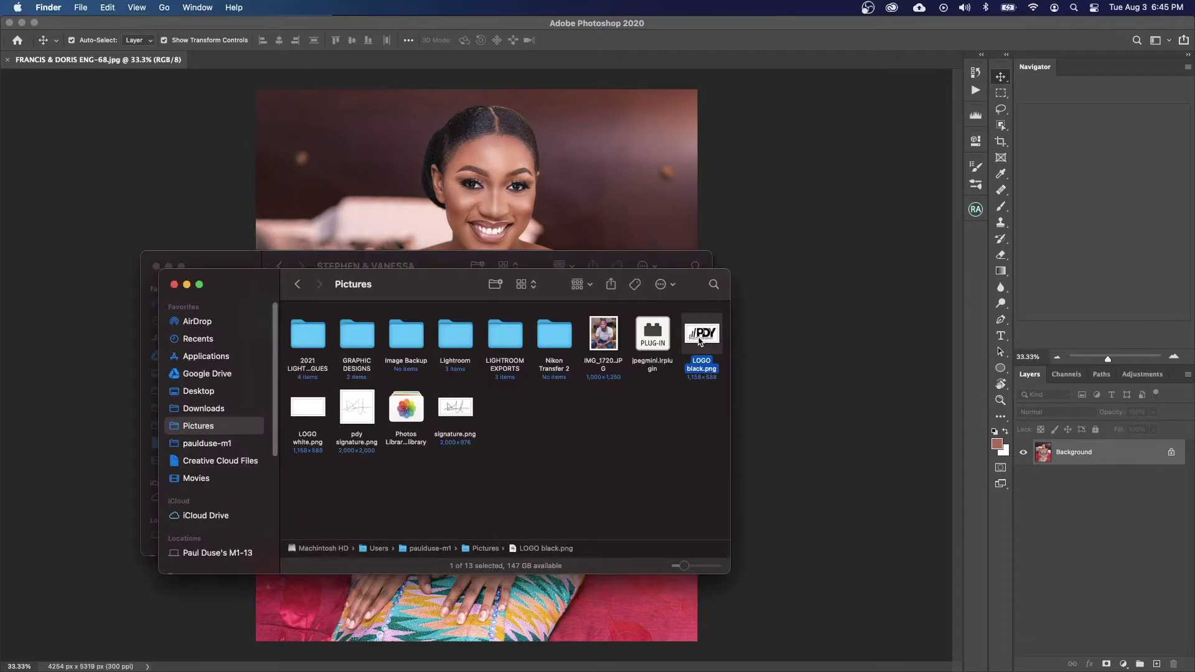
pyautogui.moveTo(715, 283); pyautogui.dragTo(698, 69)
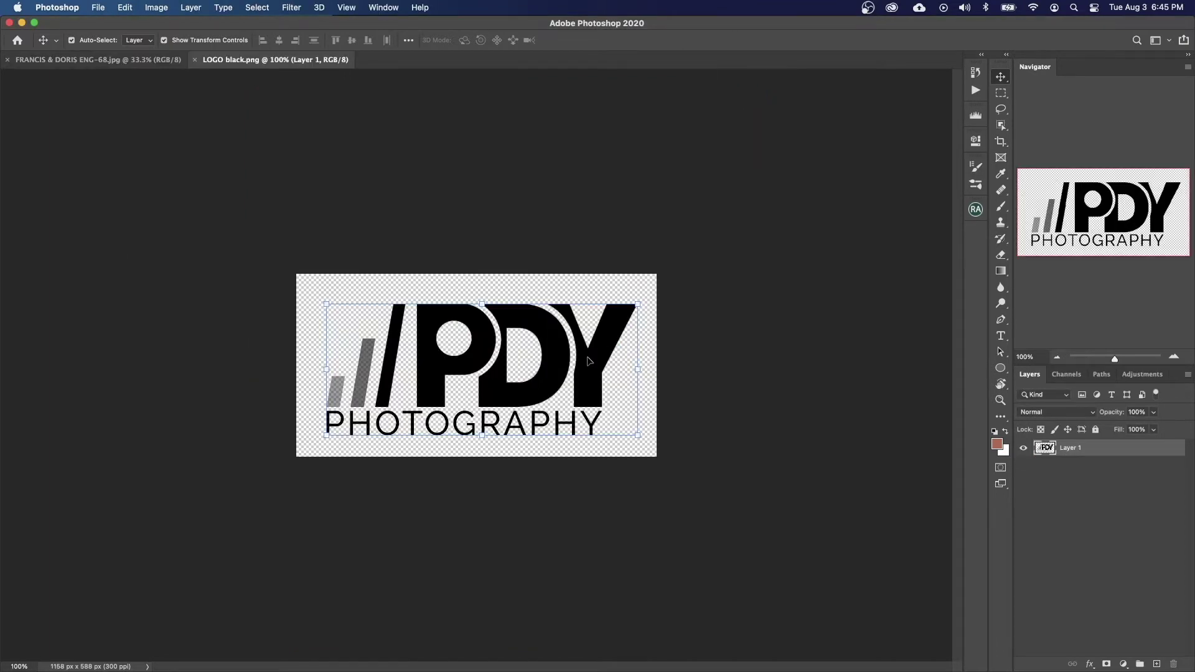
pyautogui.moveTo(538, 392); pyautogui.dragTo(585, 318)
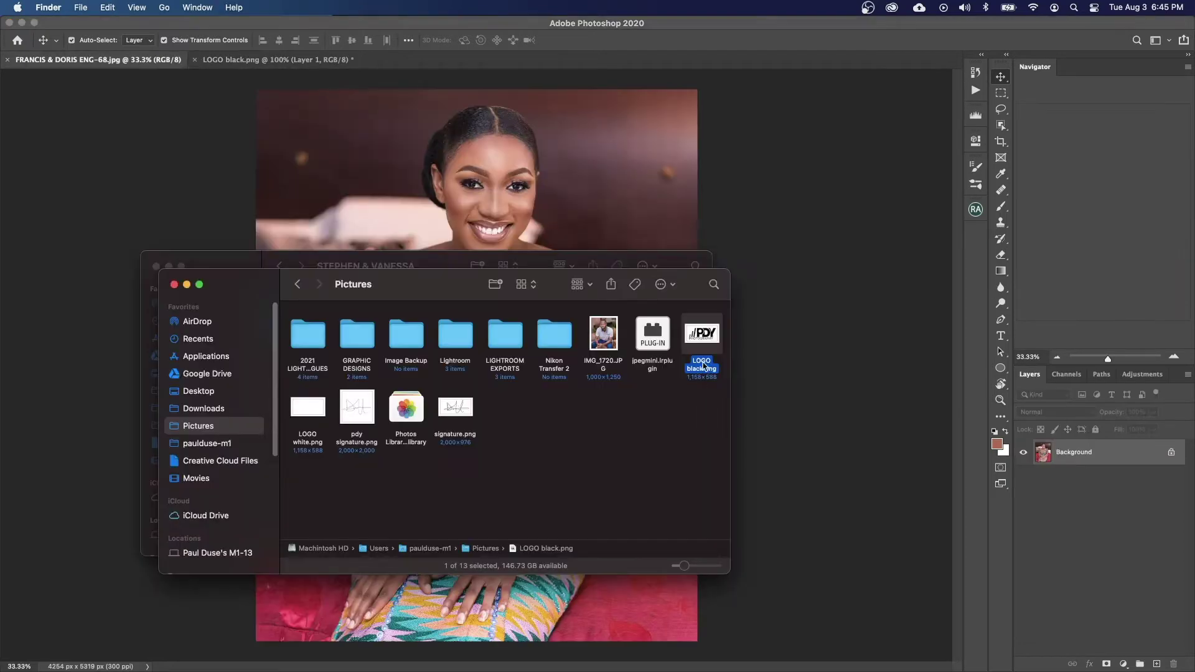
pyautogui.moveTo(742, 339); pyautogui.dragTo(627, 113)
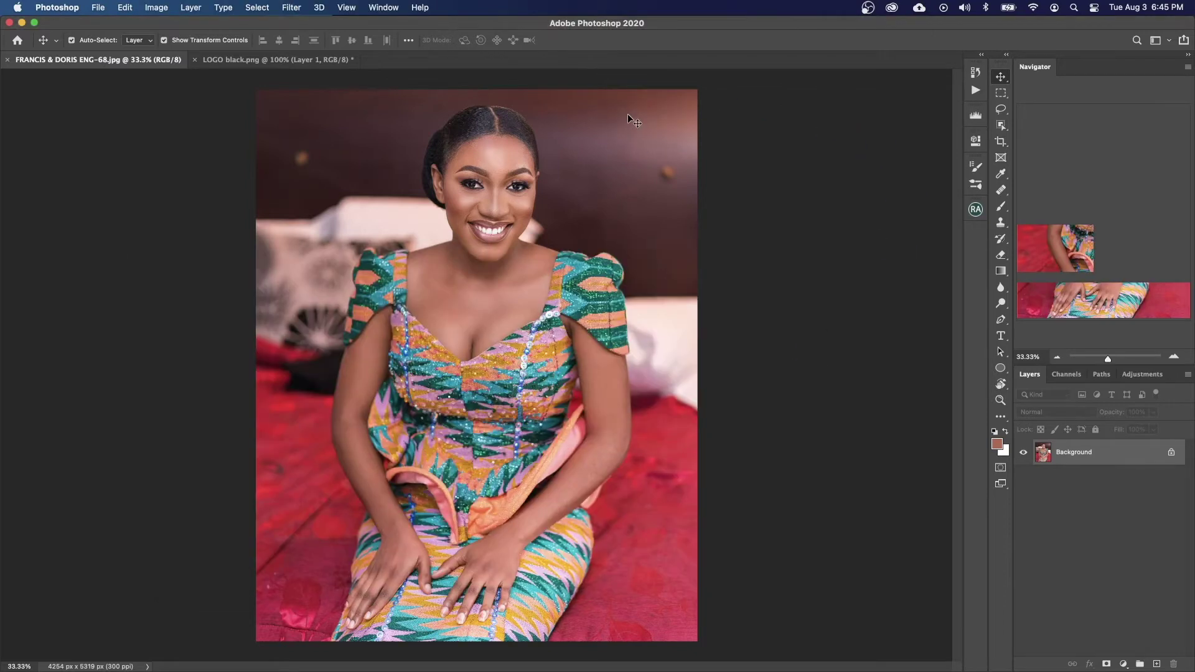
pyautogui.moveTo(539, 337); pyautogui.dragTo(674, 127)
pyautogui.press('Return')
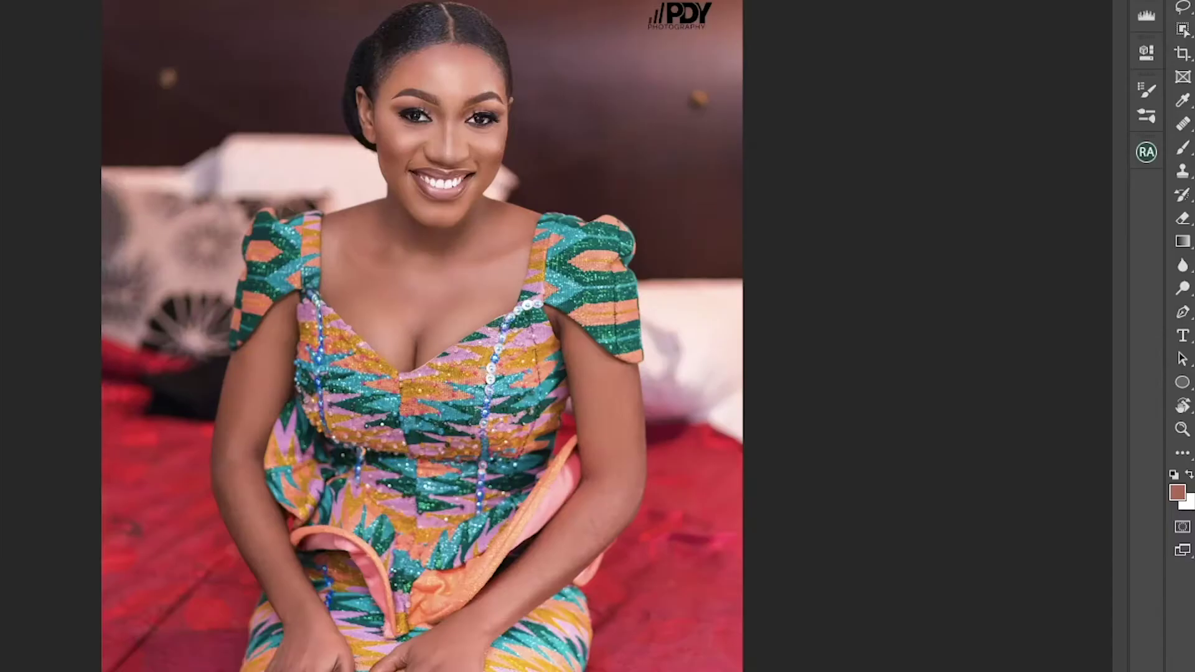
# Step: Apply a white #ffffff Color Overlay style to the LOGO black layer
pyautogui.doubleClick(1107, 452)
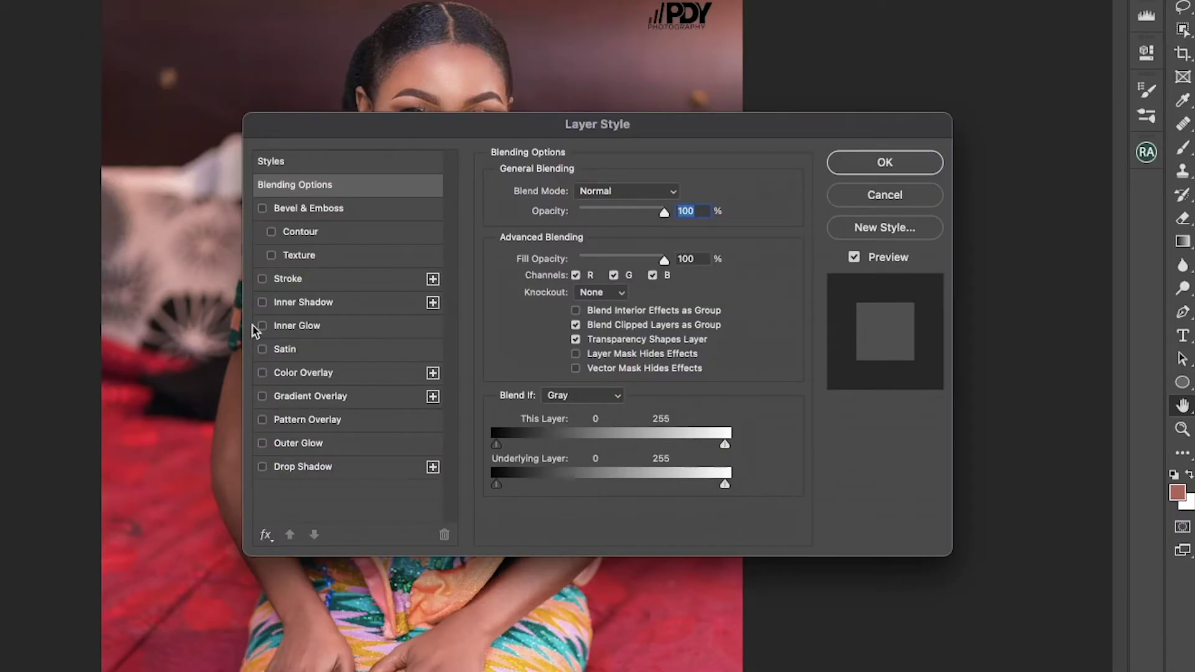
pyautogui.click(261, 373)
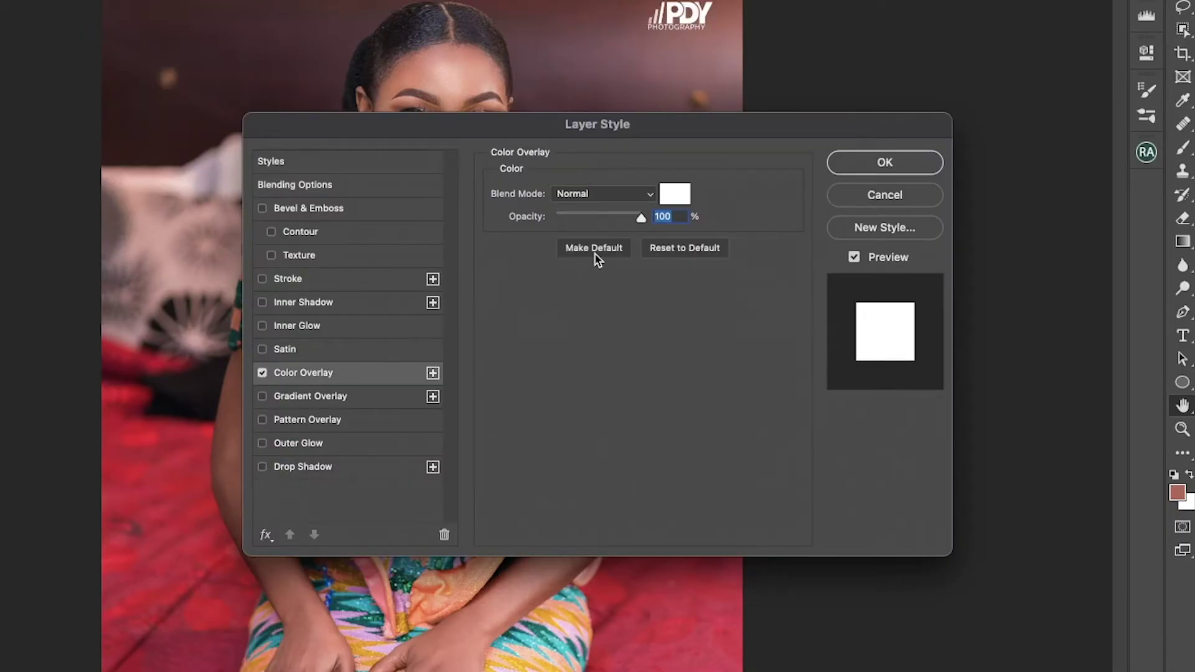
pyautogui.click(675, 194)
pyautogui.moveTo(440, 342); pyautogui.dragTo(346, 240)
pyautogui.click(837, 277)
pyautogui.click(877, 167)
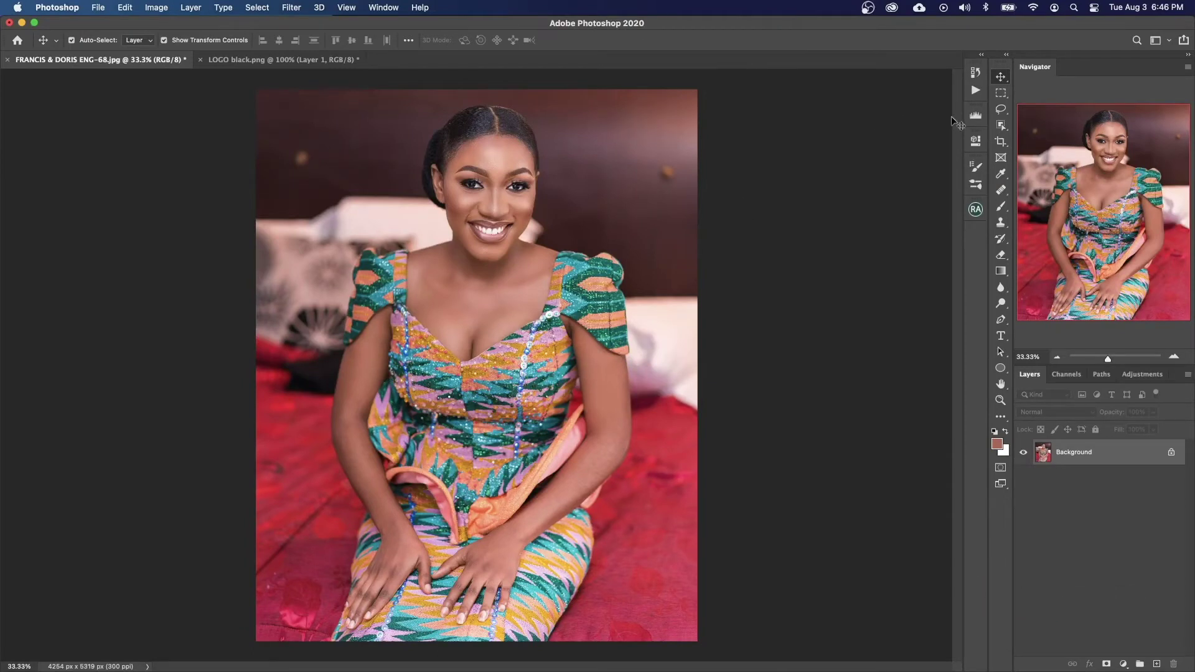
pyautogui.click(976, 91)
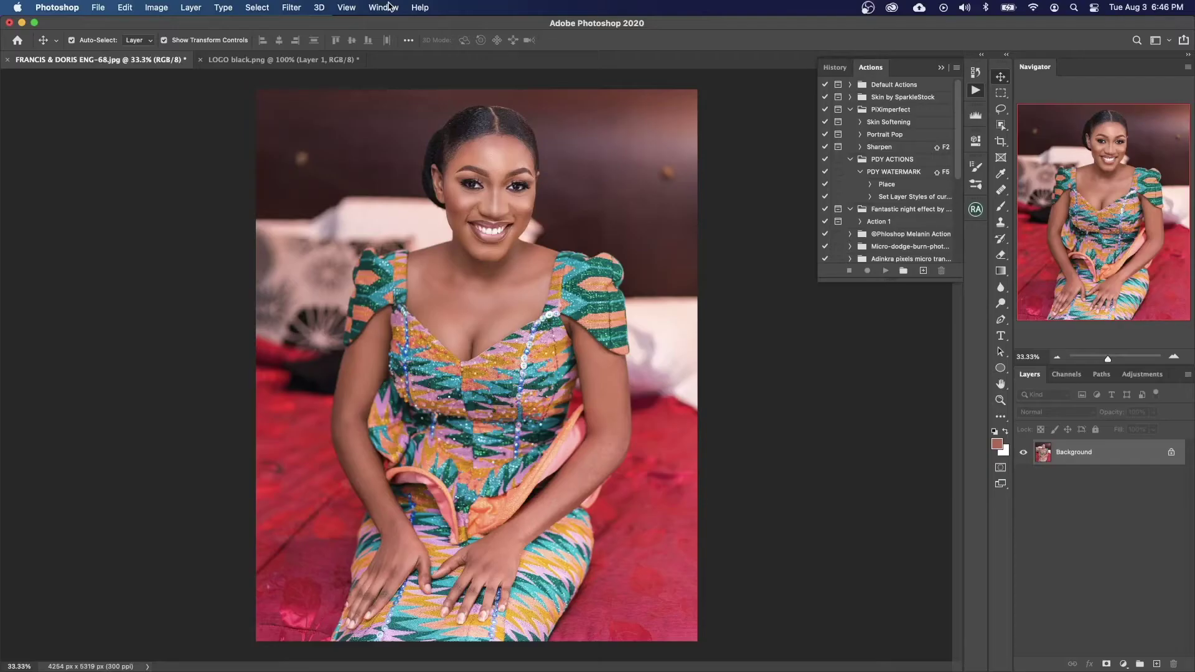
# Step: Show the Actions panel from the Window menu
pyautogui.click(384, 7)
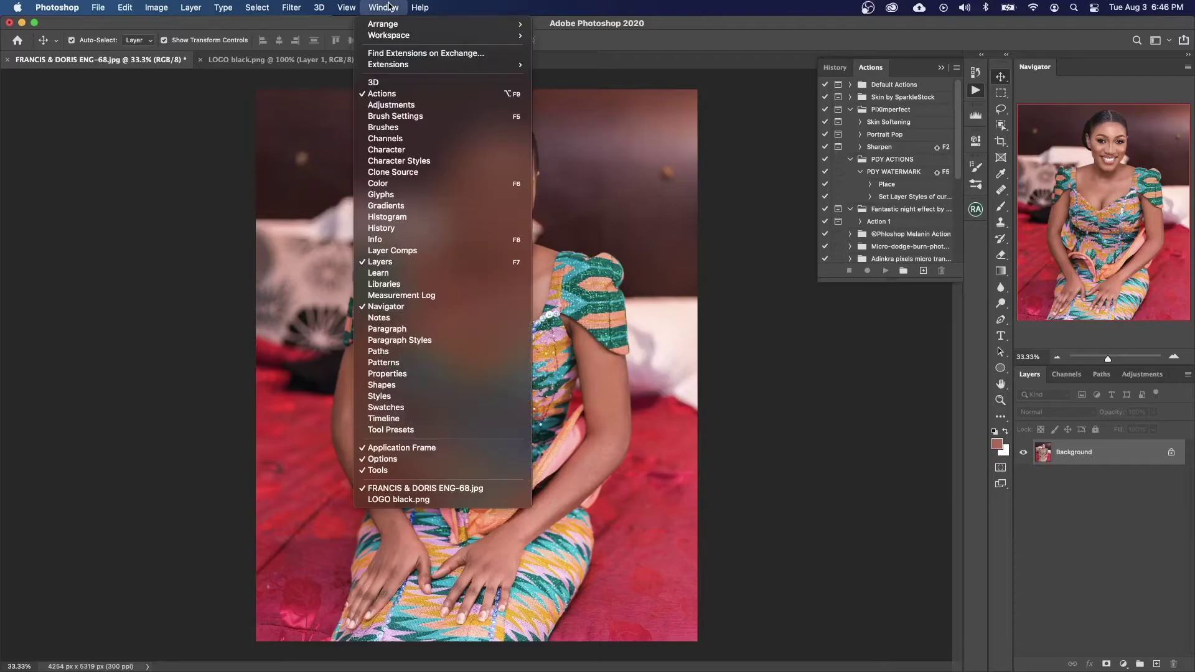
pyautogui.click(432, 94)
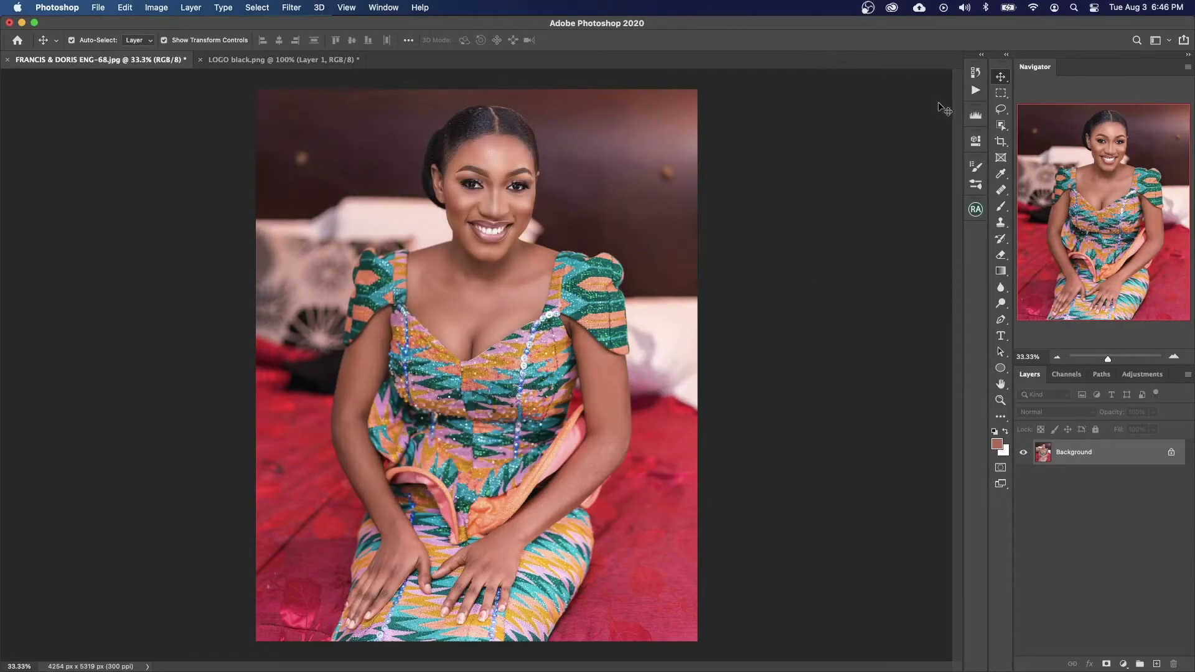
pyautogui.click(975, 90)
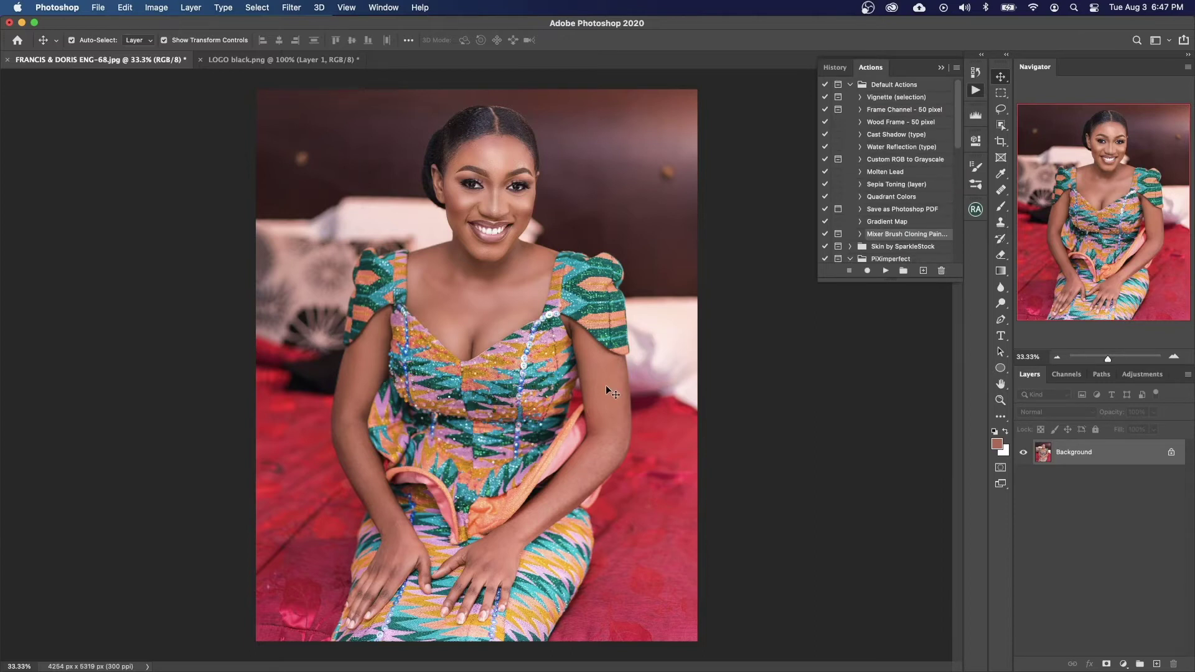
pyautogui.click(982, 90)
pyautogui.click(982, 90)
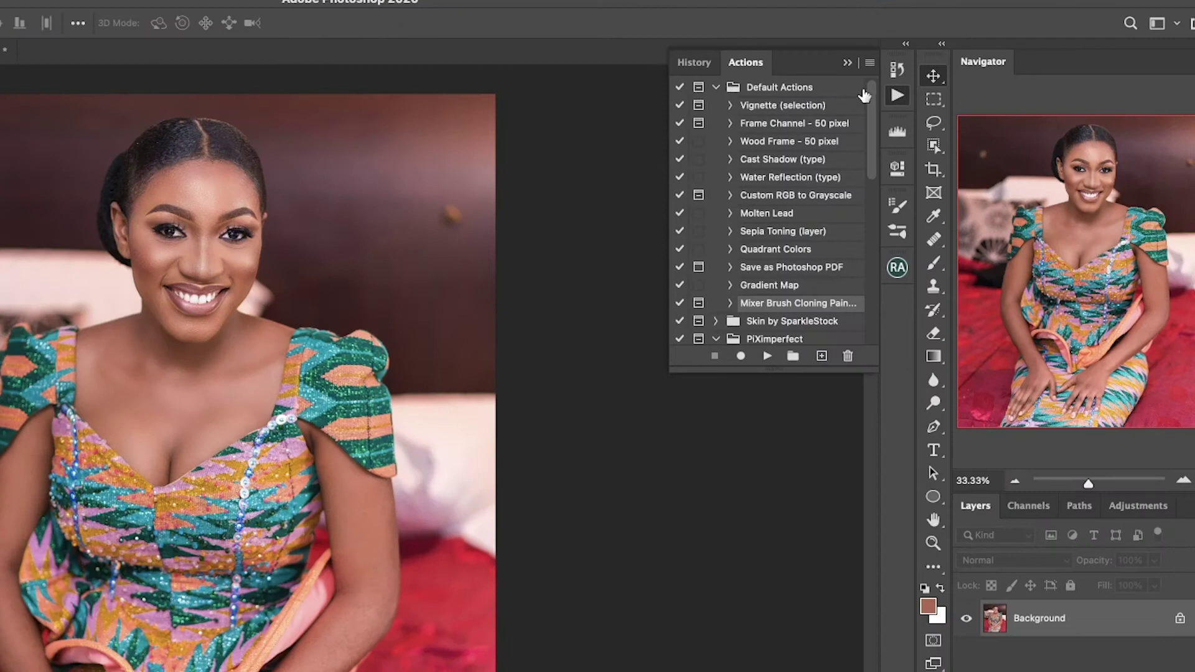
# Step: Create a new action set named LOGO FOR WATERMARK
pyautogui.click(955, 69)
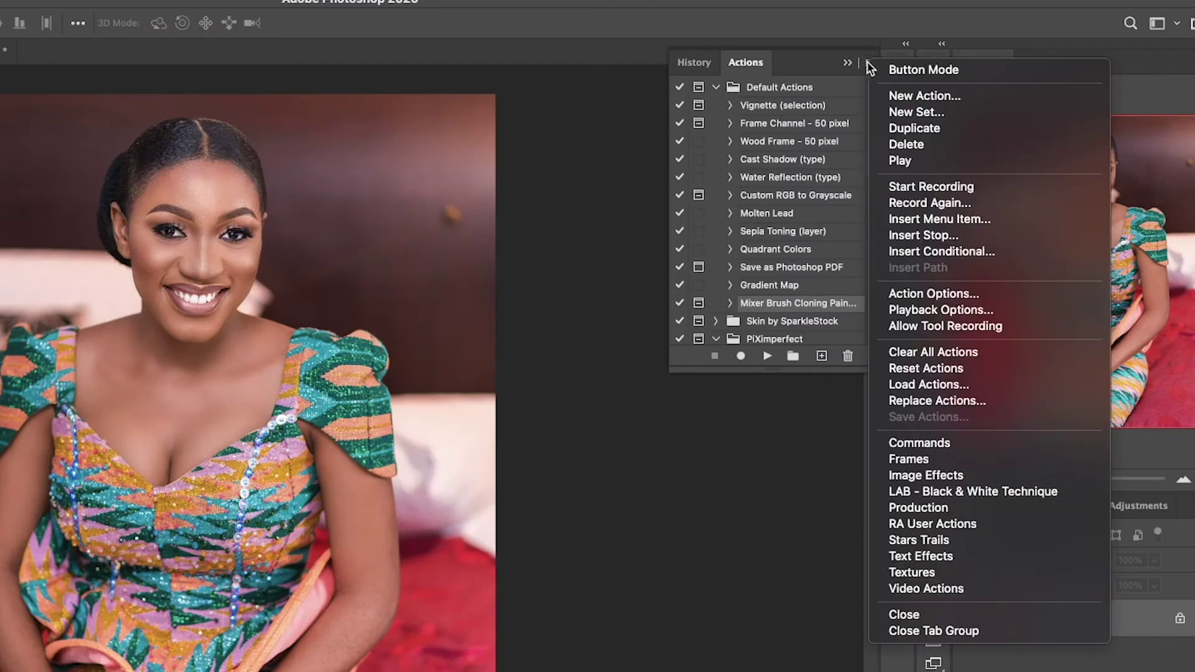
pyautogui.click(915, 112)
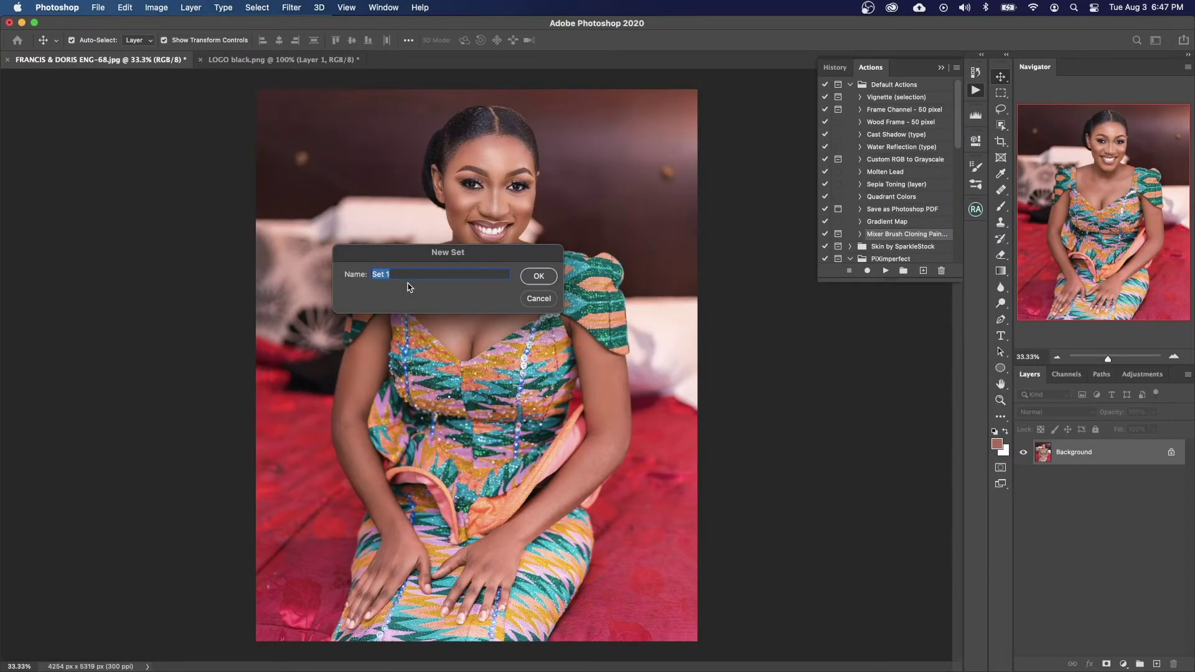
pyautogui.write('LOGO')
pyautogui.click(551, 274)
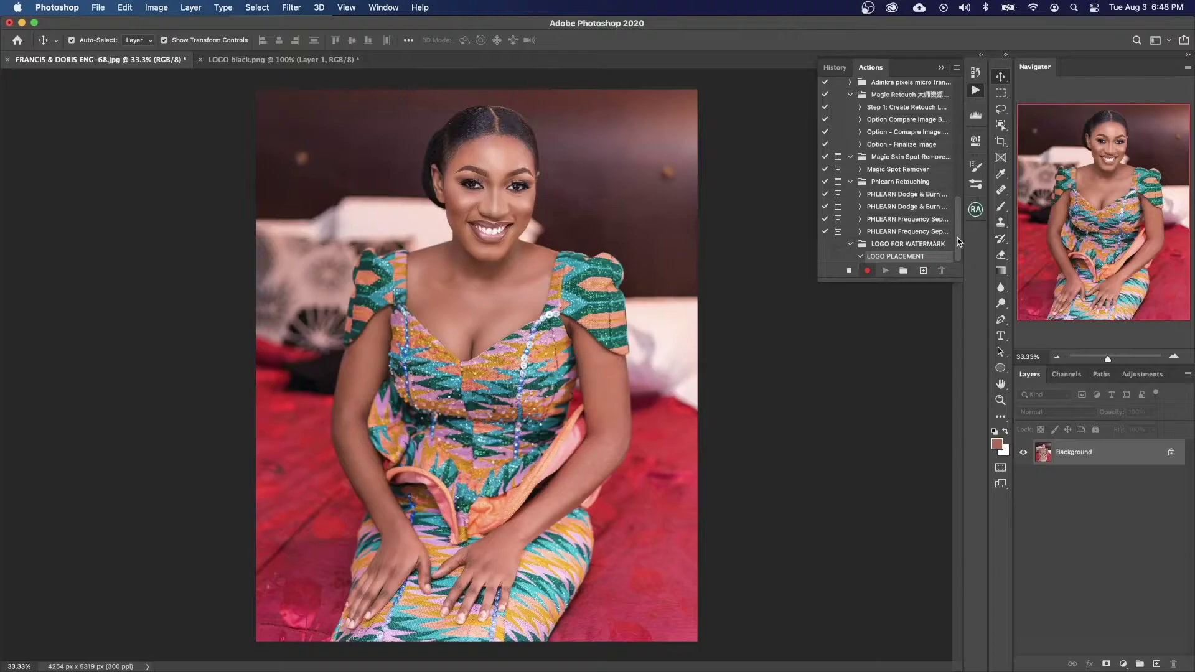
# Step: Place Embedded LOGO black.png into the portrait while the action records
pyautogui.click(100, 9)
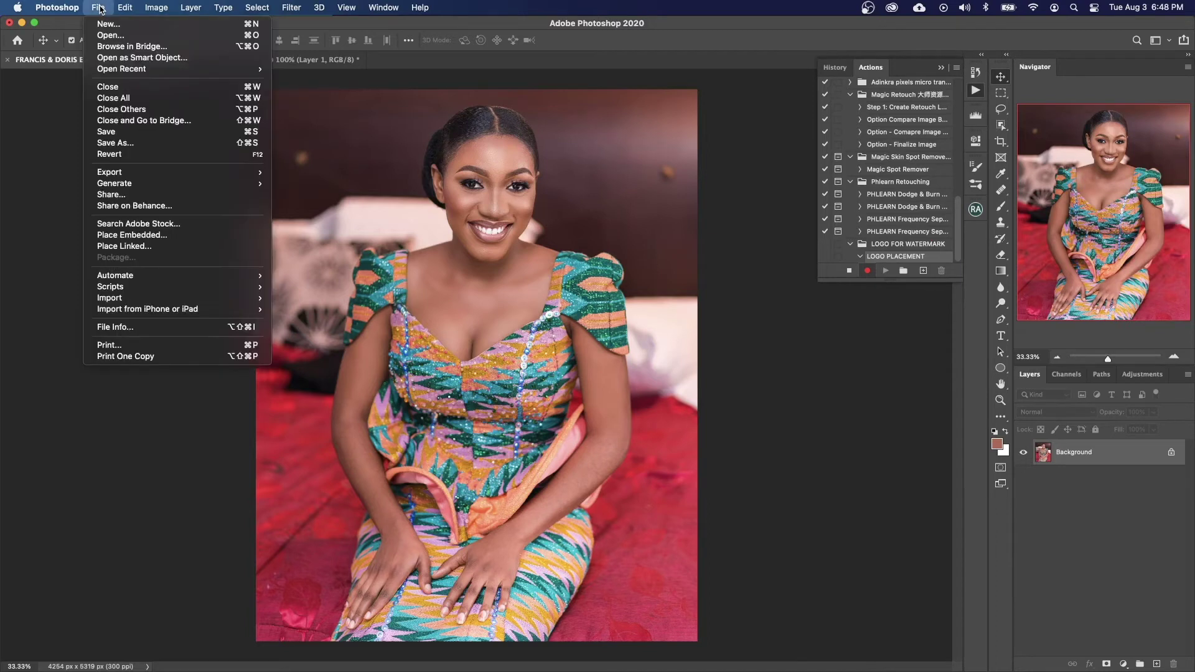
pyautogui.click(213, 236)
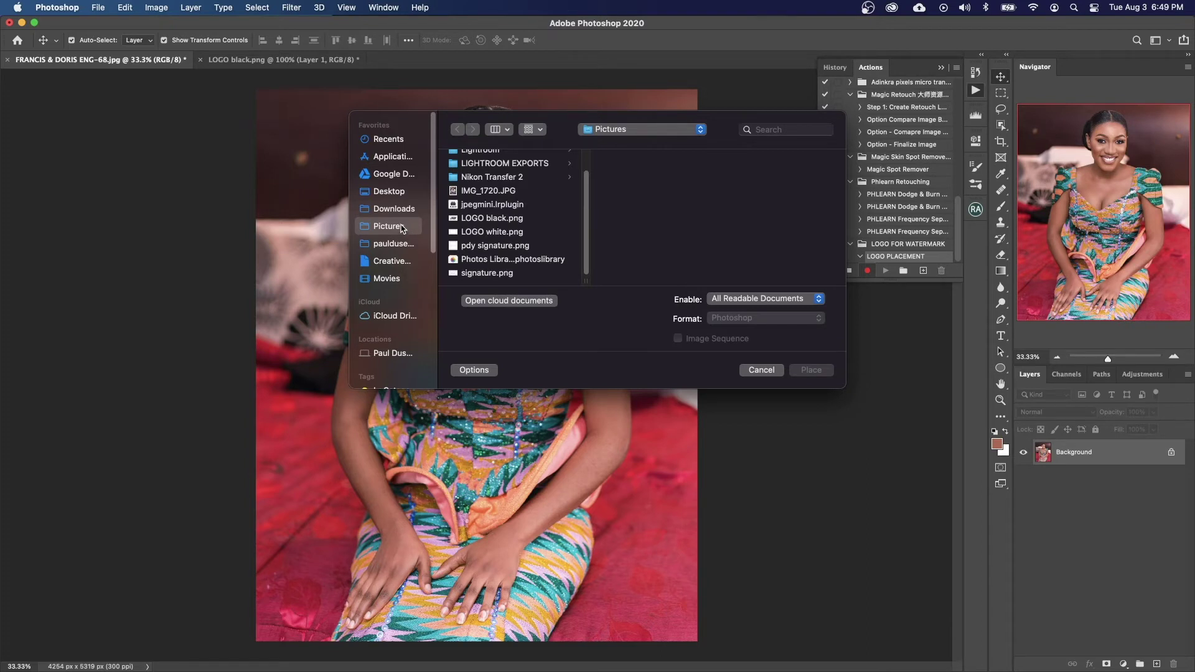
pyautogui.click(472, 219)
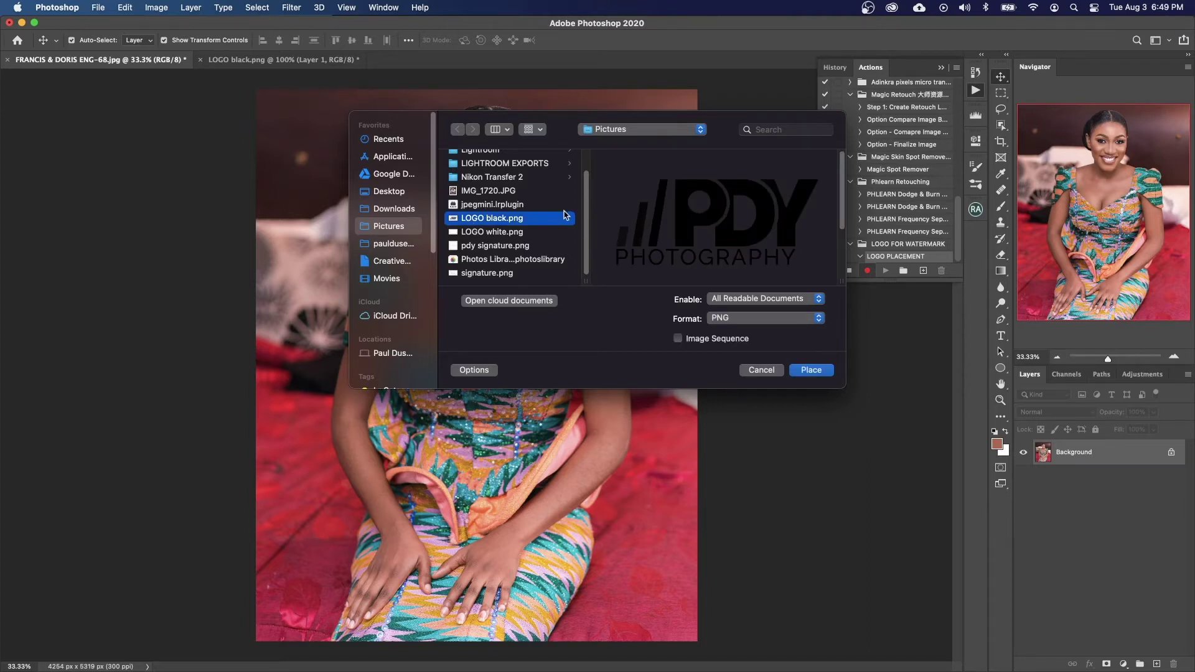
pyautogui.click(811, 370)
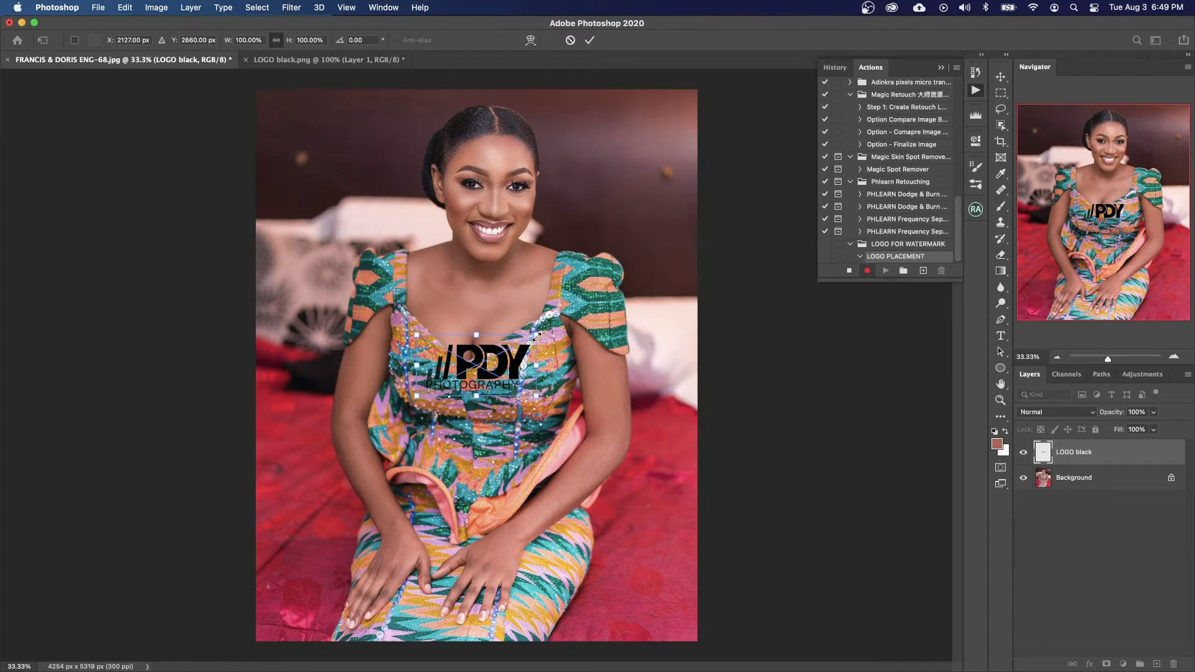
# Step: Scale the logo to about half size in the top-right corner and commit it
pyautogui.moveTo(536, 336); pyautogui.dragTo(659, 113)
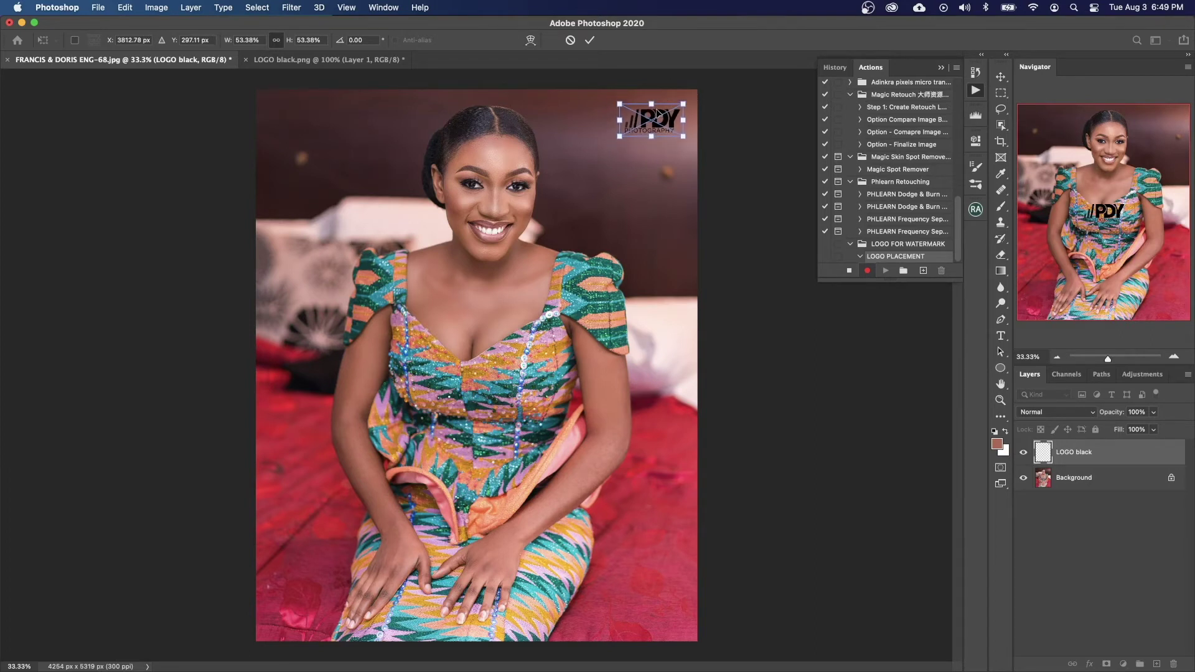
pyautogui.press('Return')
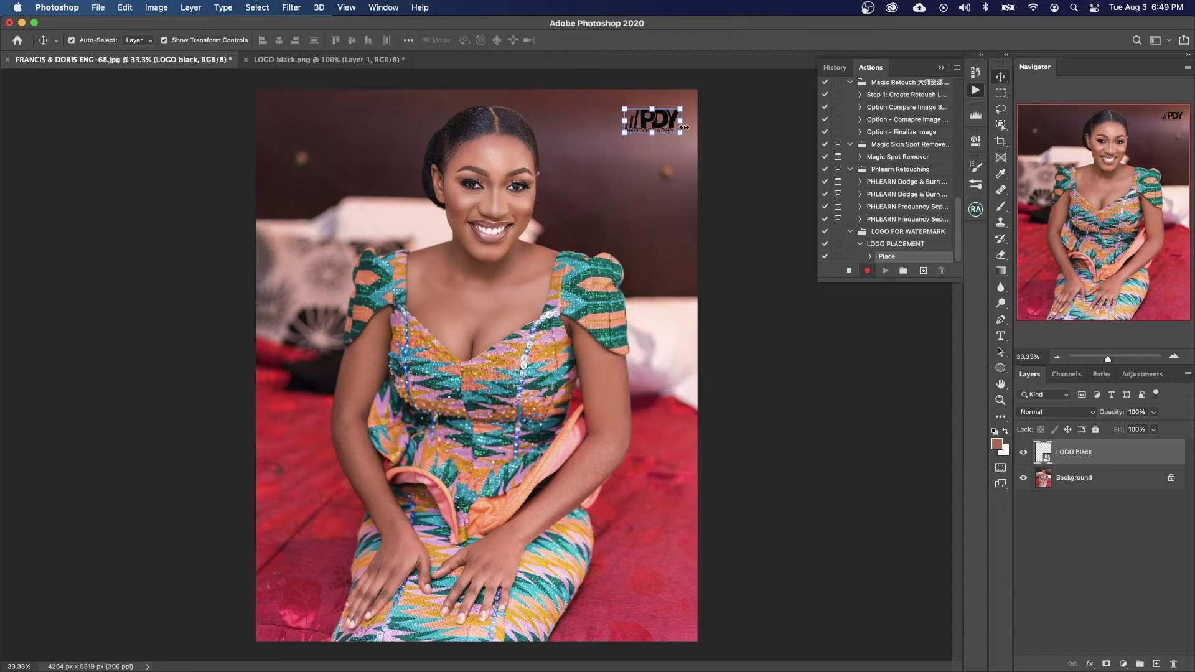
pyautogui.doubleClick(1108, 452)
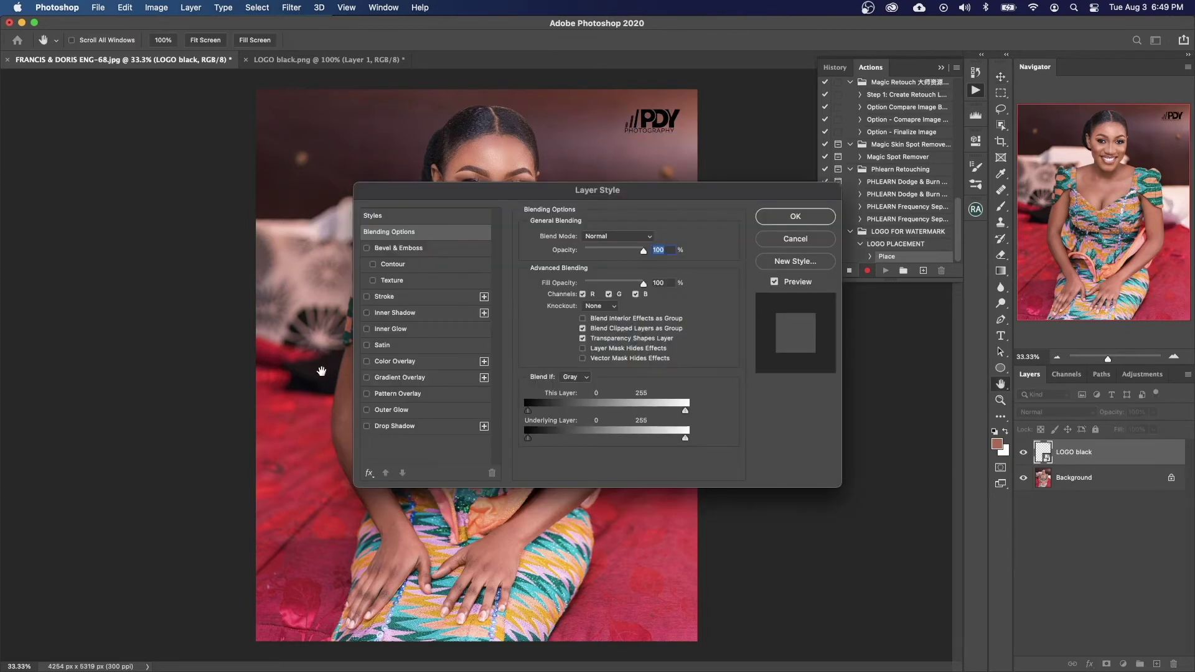
# Step: Enable a white Color Overlay on the logo layer
pyautogui.click(367, 361)
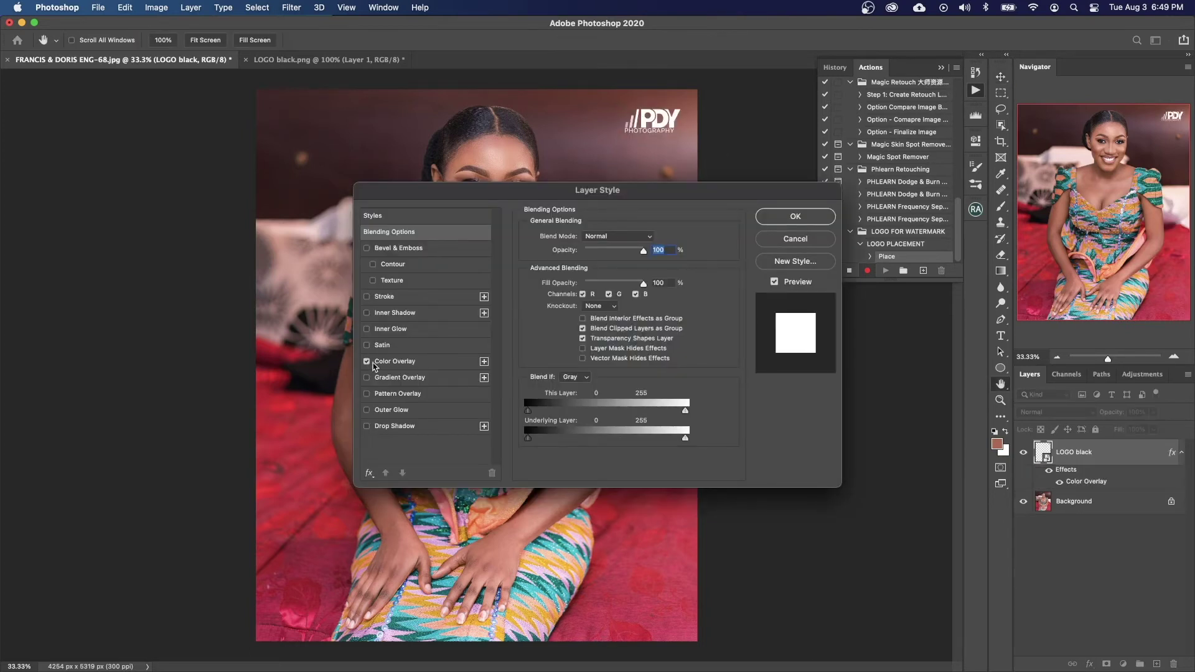
pyautogui.click(388, 364)
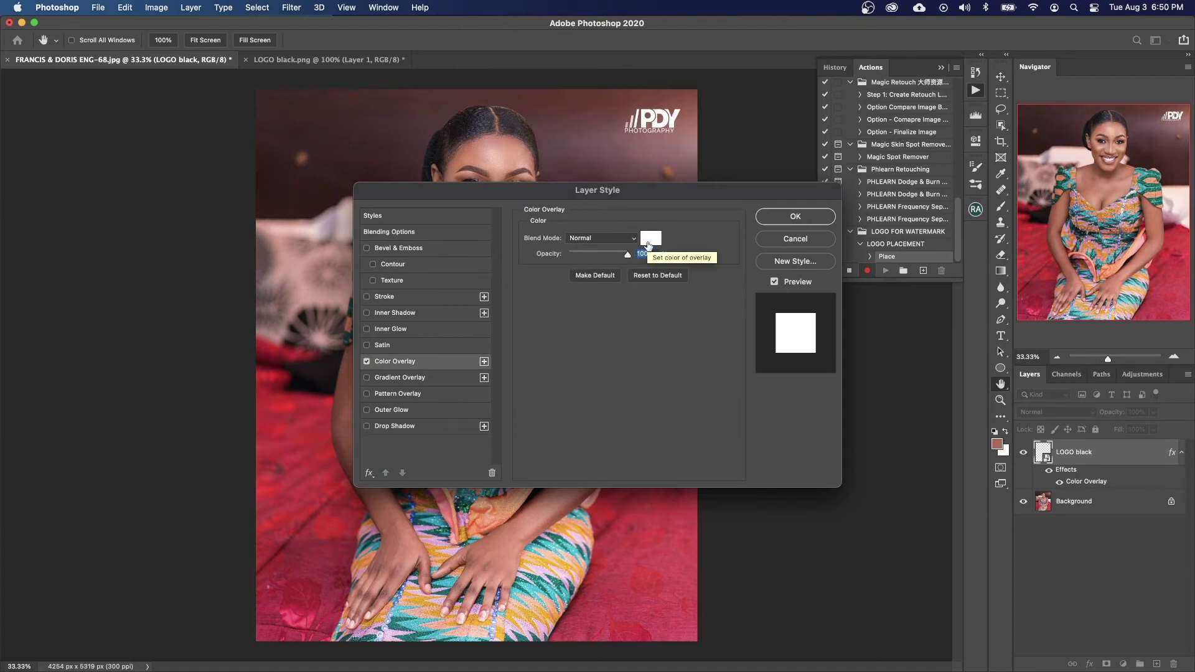
pyautogui.click(783, 217)
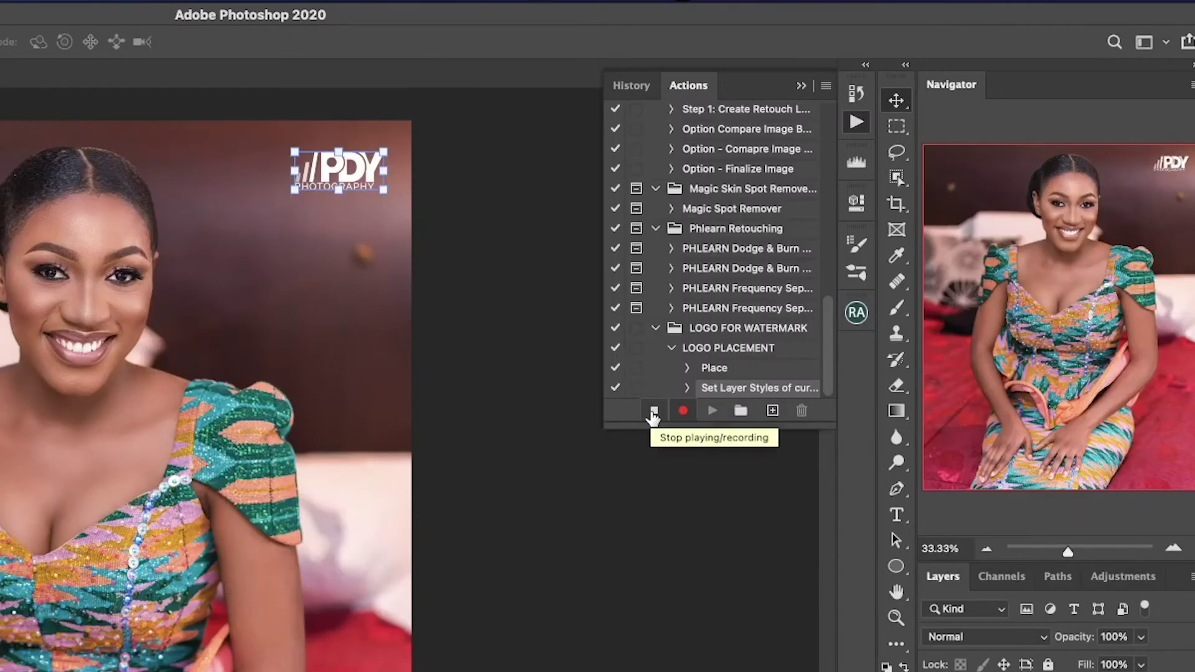
# Step: Stop recording LOGO PLACEMENT and delete the logo layer, leaving only the Background
pyautogui.click(653, 412)
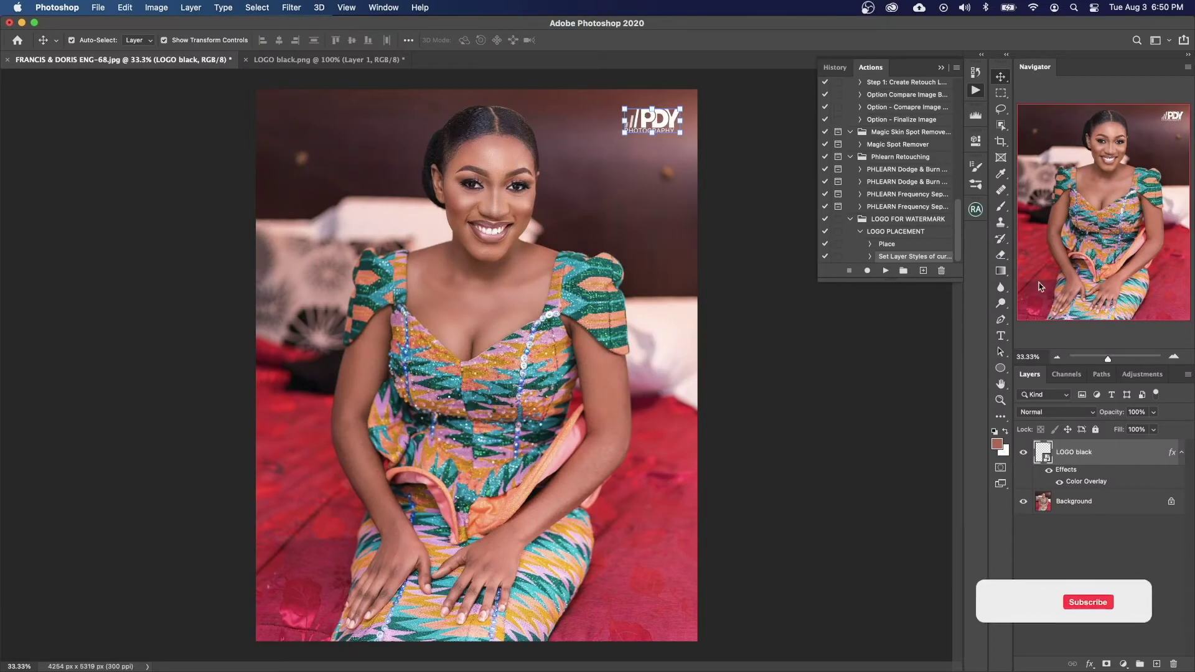
pyautogui.click(859, 232)
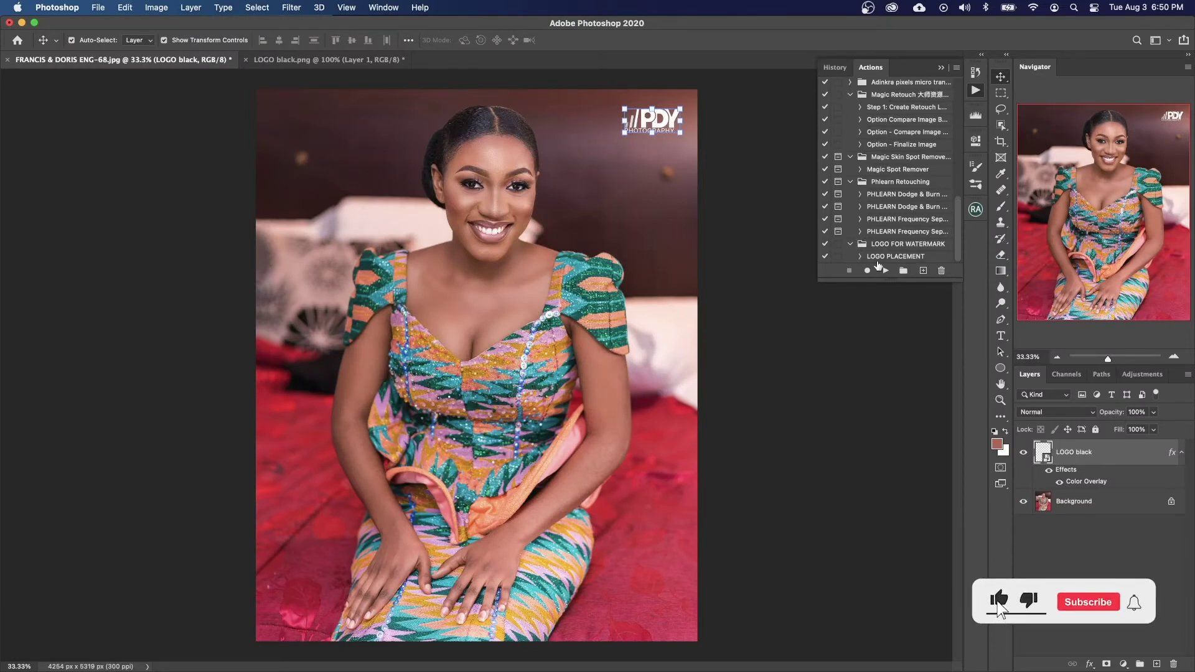
pyautogui.click(737, 189)
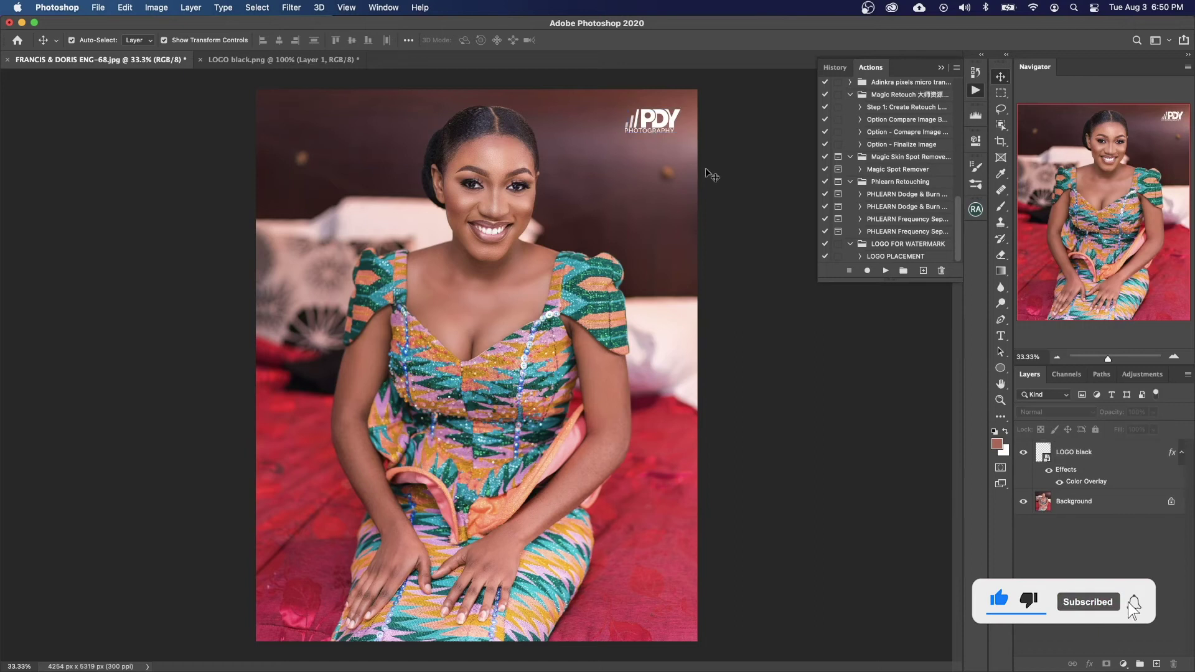
pyautogui.click(663, 122)
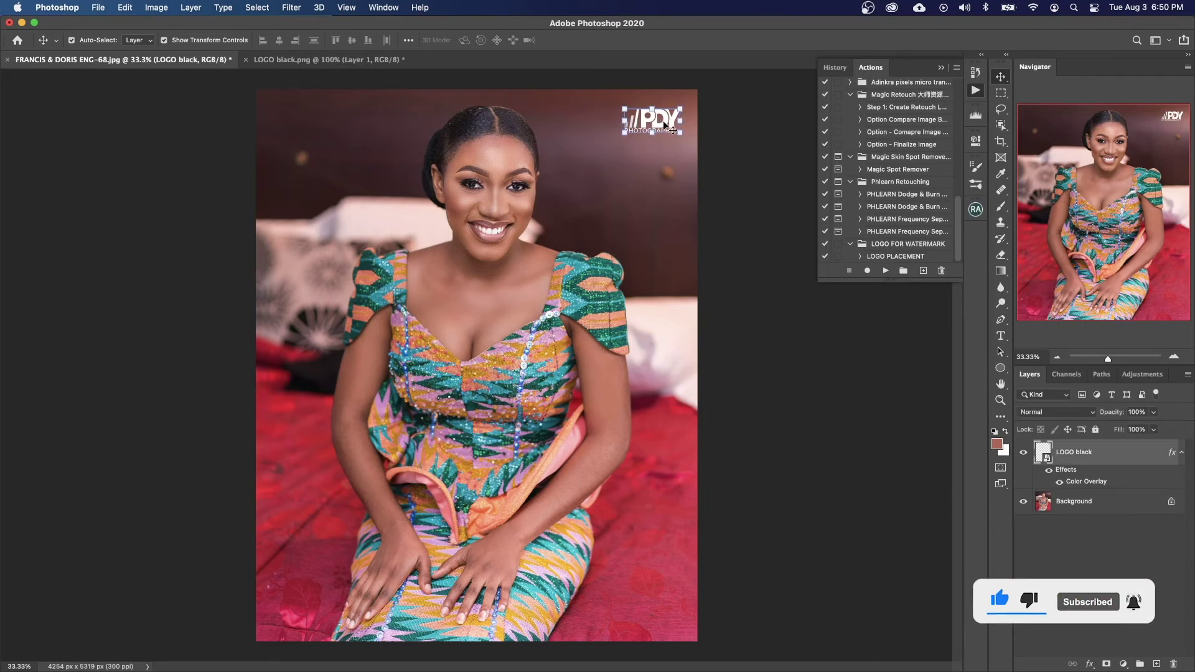
pyautogui.press('Delete')
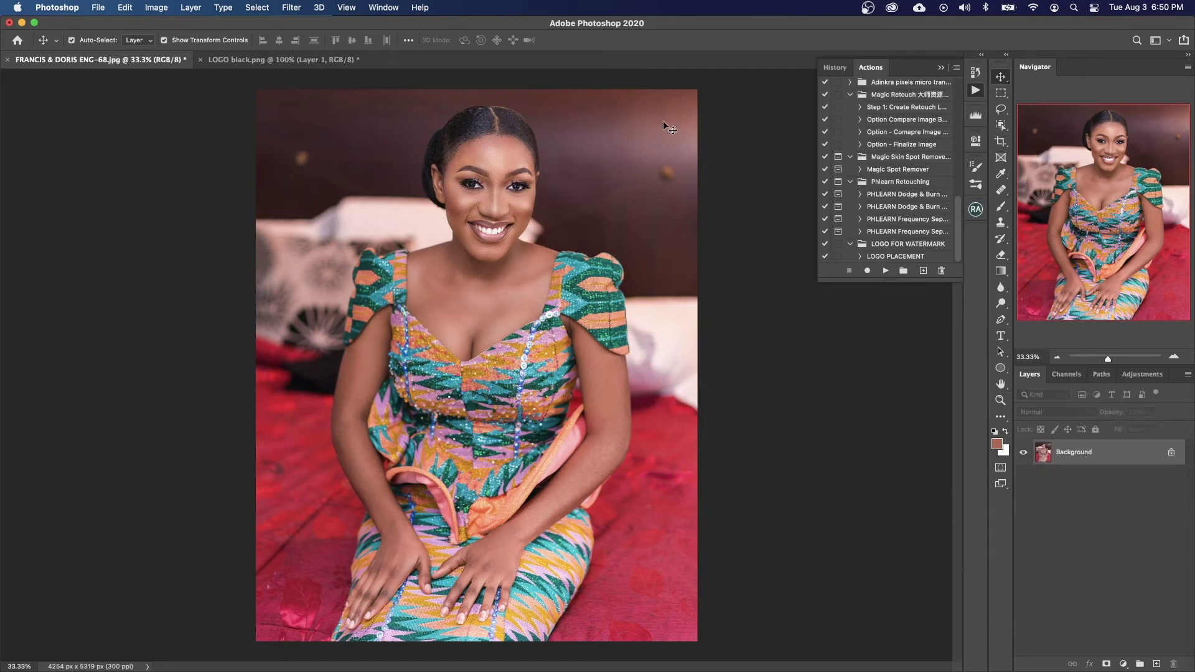
# Step: Play LOGO PLACEMENT and enlarge the re-added white logo to about 41%
pyautogui.click(891, 259)
pyautogui.click(885, 271)
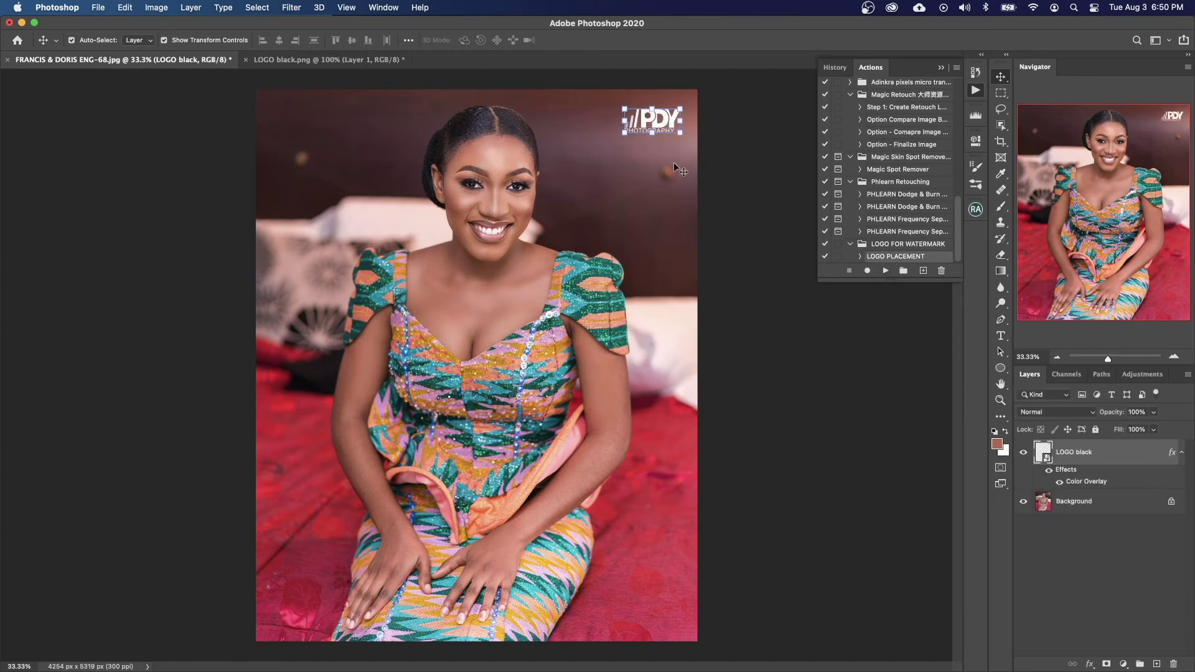
pyautogui.moveTo(623, 133)
pyautogui.mouseDown()
pyautogui.moveTo(562, 164)
pyautogui.moveTo(636, 119)
pyautogui.mouseUp()
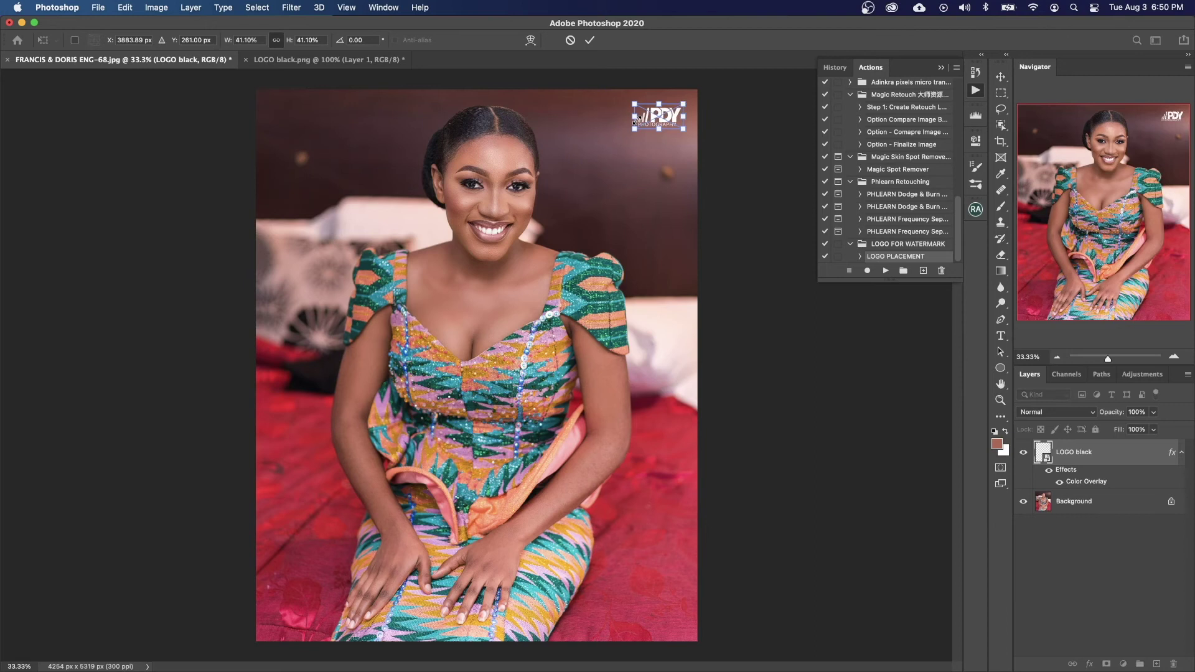